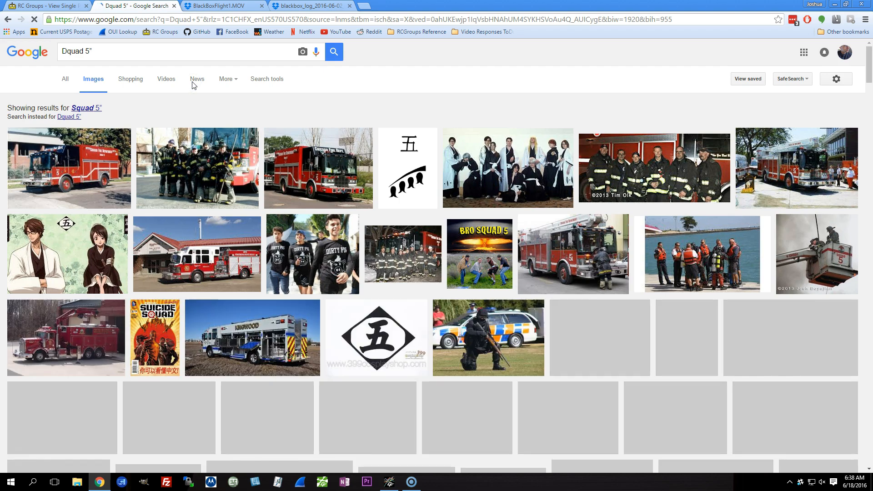
Show the image results for the exact query Dquad 5" and return to the RC Groups forum post.
left_click(68, 117)
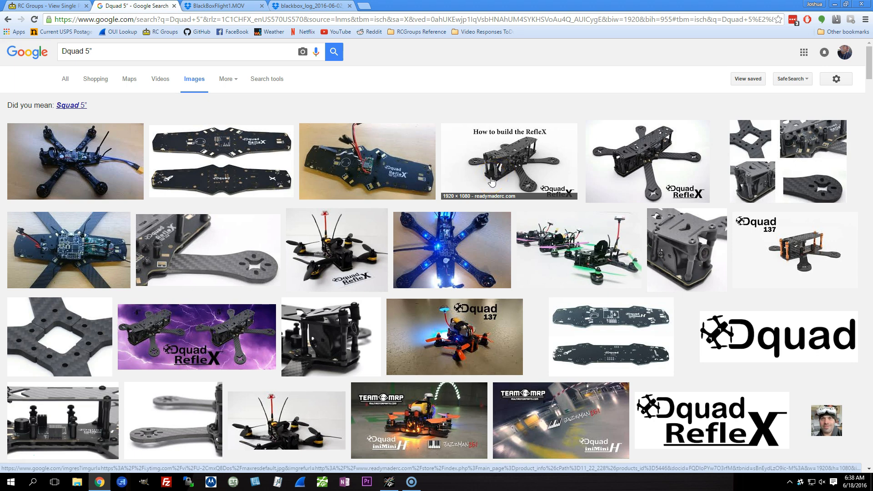
left_click(359, 54)
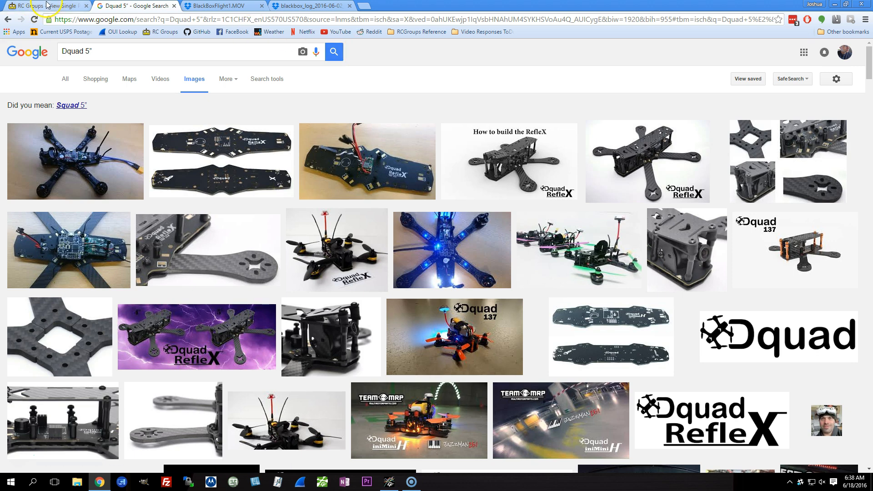
left_click(25, 6)
left_click(106, 142)
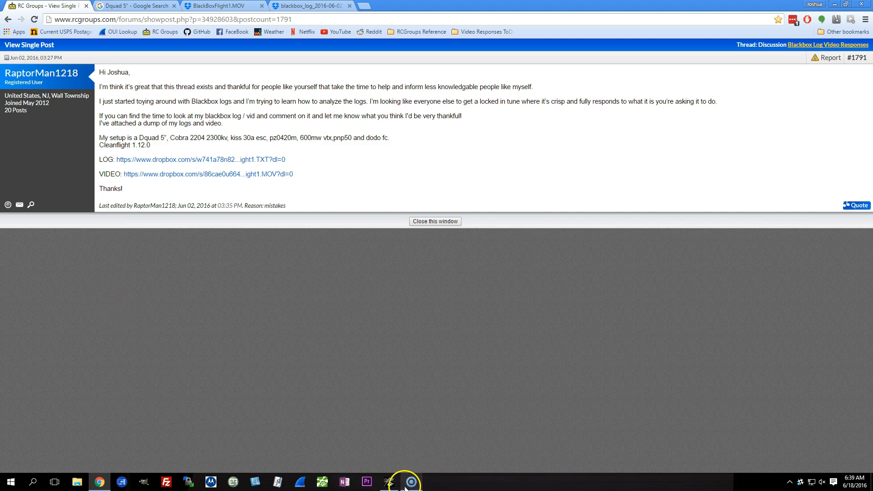
Switch to the Blackbox Explorer window and hide the craft and stick overlays on the flight video.
left_click(388, 481)
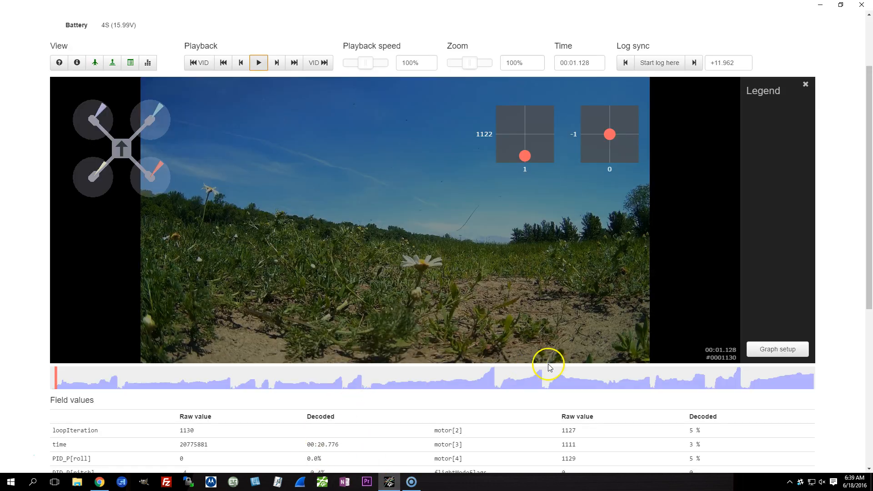
left_click_drag(868, 226, 864, 219)
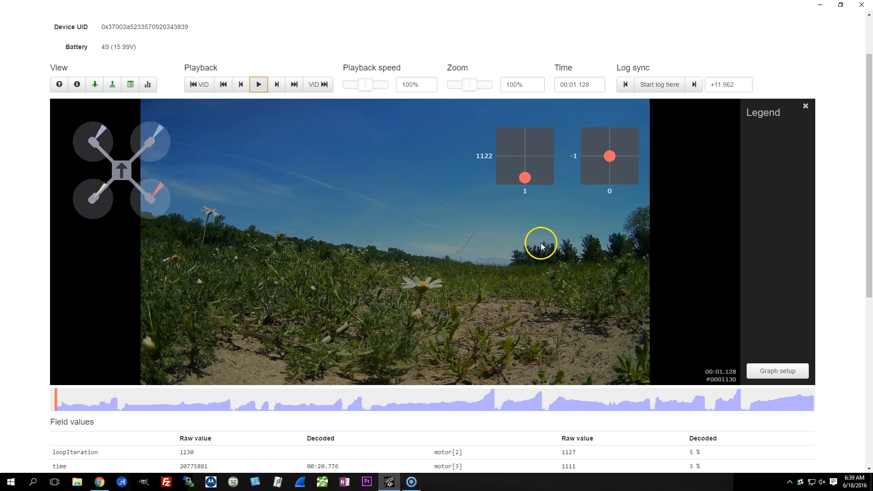
left_click(95, 84)
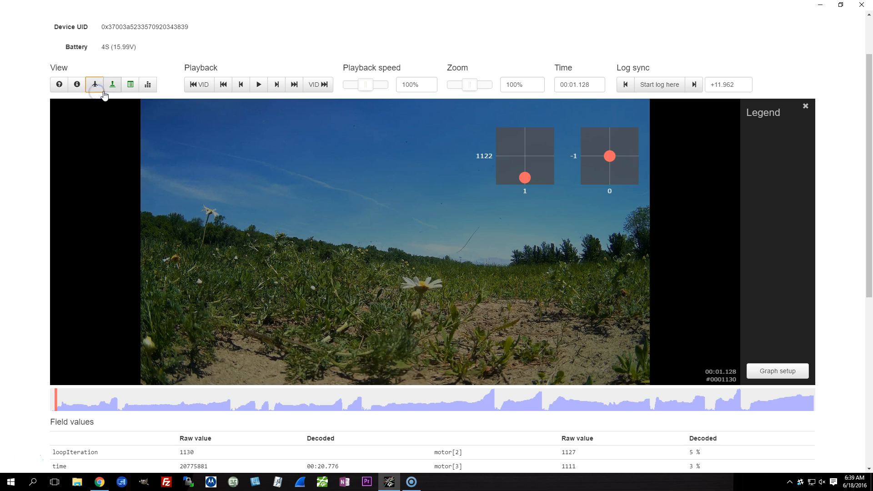
left_click(112, 90)
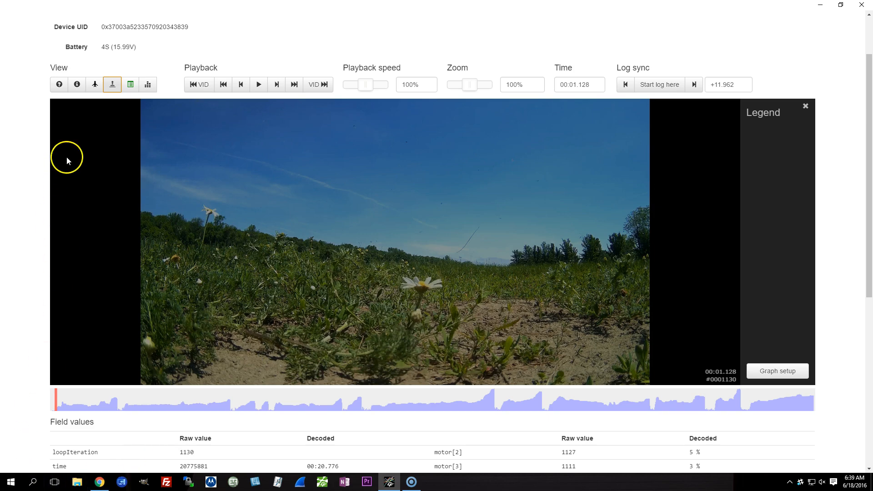
Play the flight video and pause it at about 01:56.
left_click(258, 85)
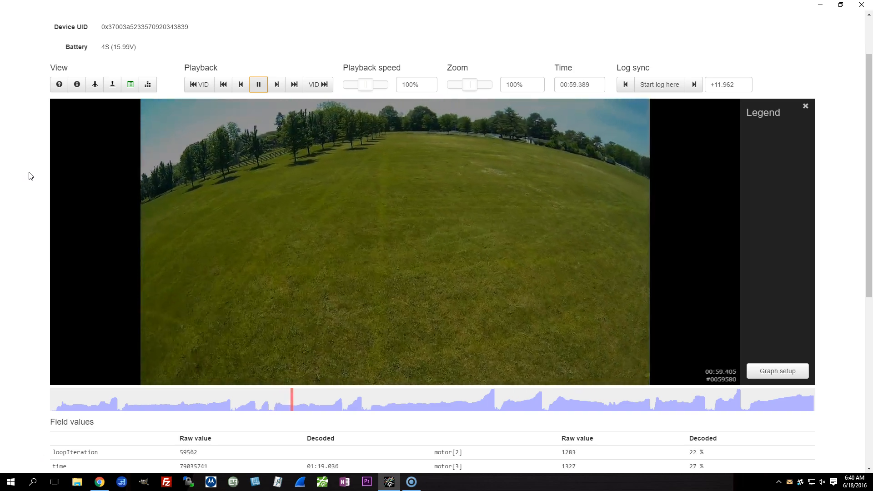
left_click(20, 424)
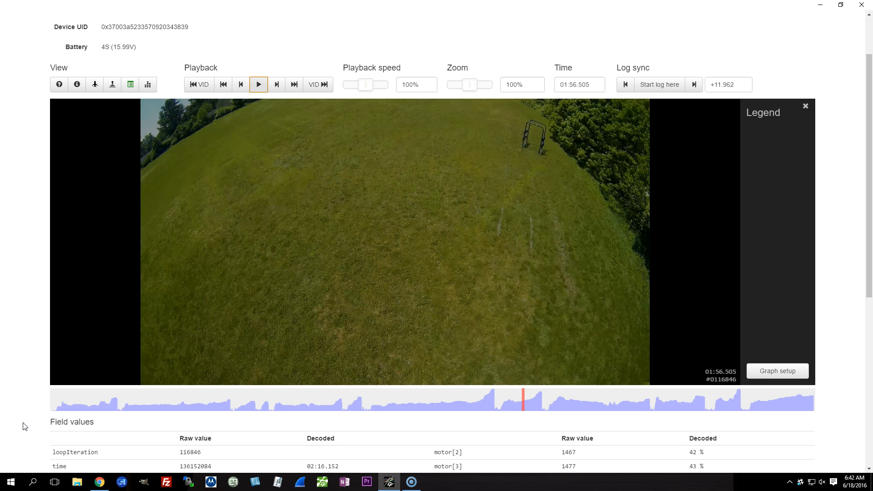
Open the log header information, review its PID, rate and throttle settings, and close it.
left_click(95, 86)
left_click(85, 88)
left_click(77, 85)
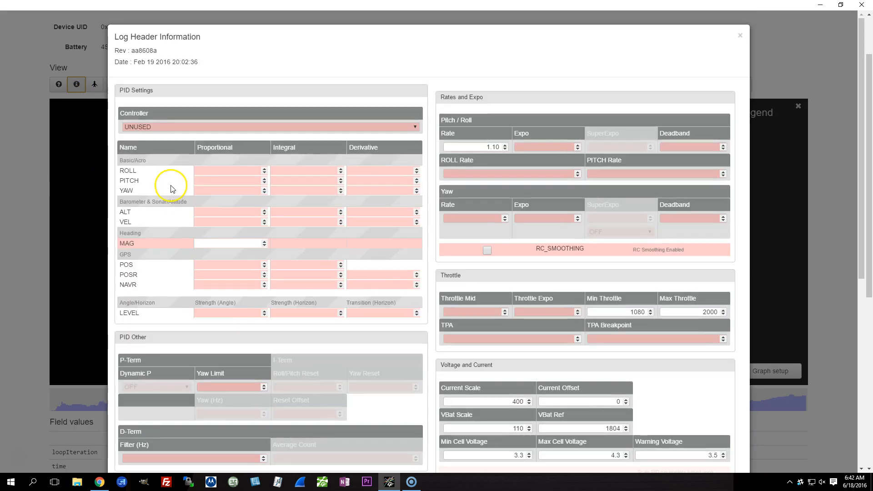
scroll(182, 260, "down", 6)
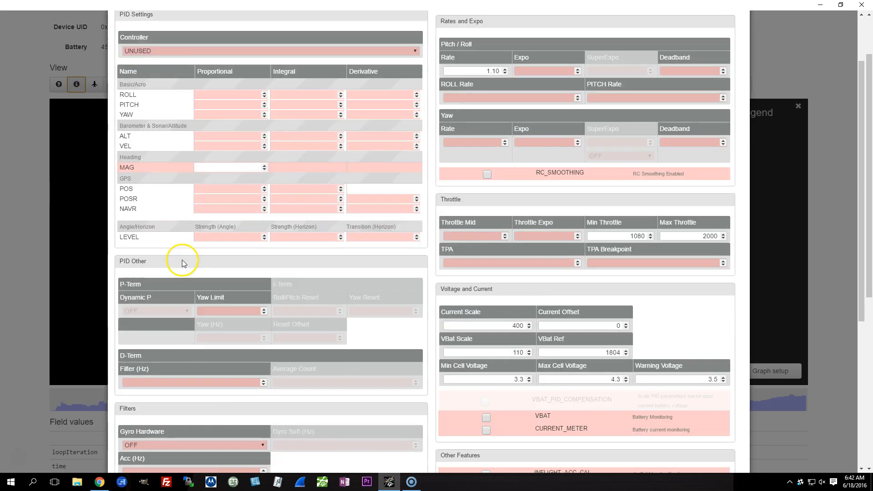
scroll(182, 260, "up", 6)
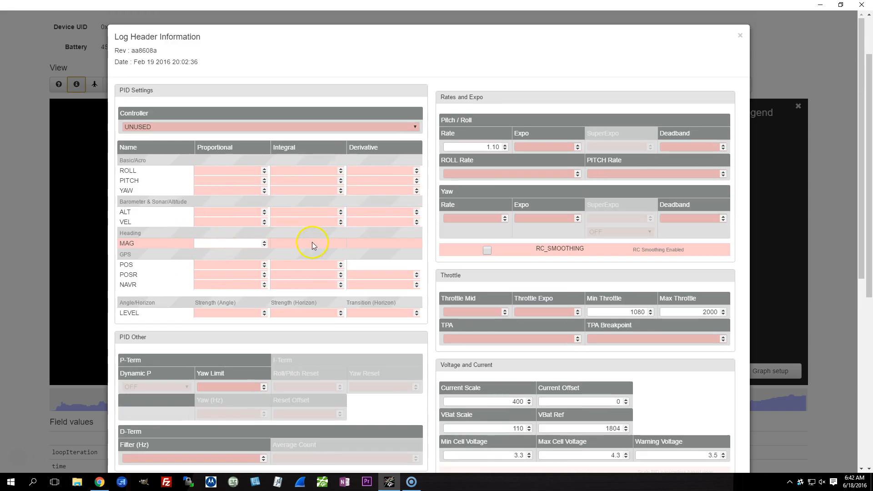
left_click(20, 233)
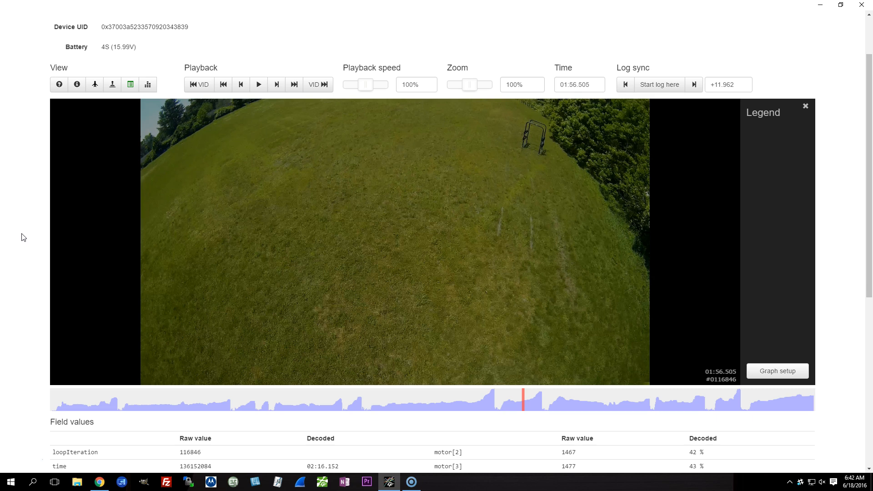
Add the predefined Gyros graph to the log view and save the graph configuration.
left_click(506, 295)
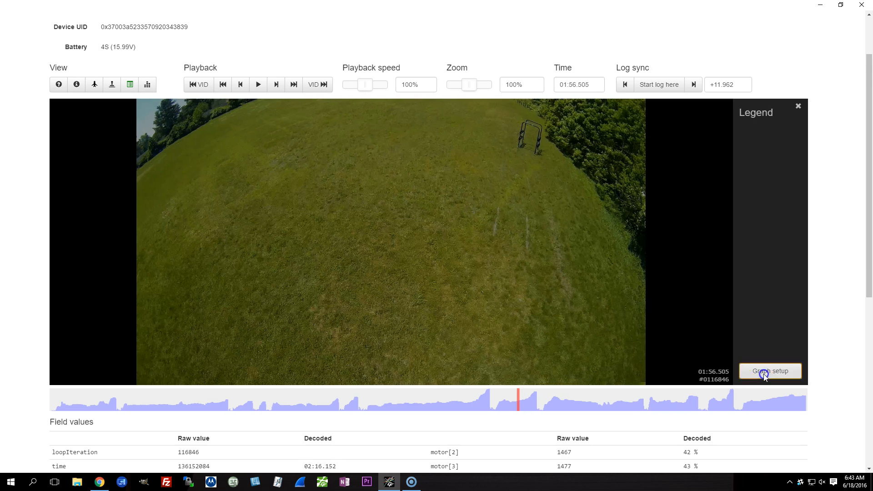
left_click(763, 371)
left_click(324, 68)
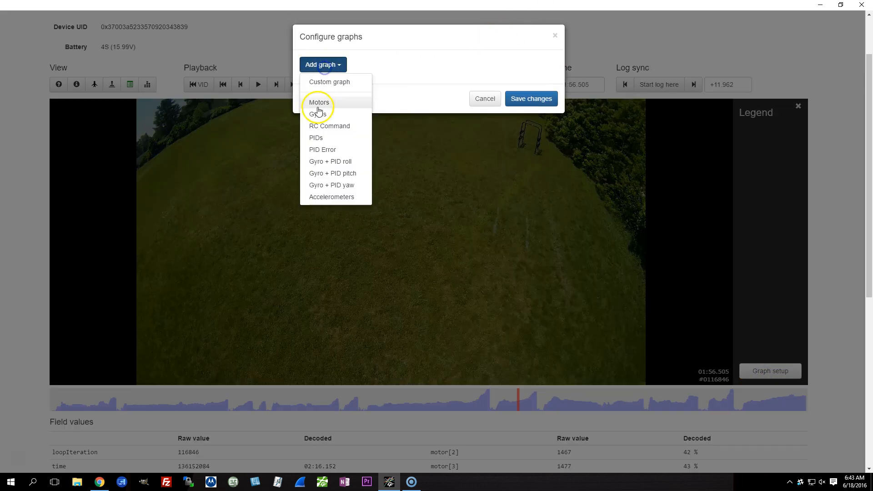
left_click(316, 114)
left_click(533, 180)
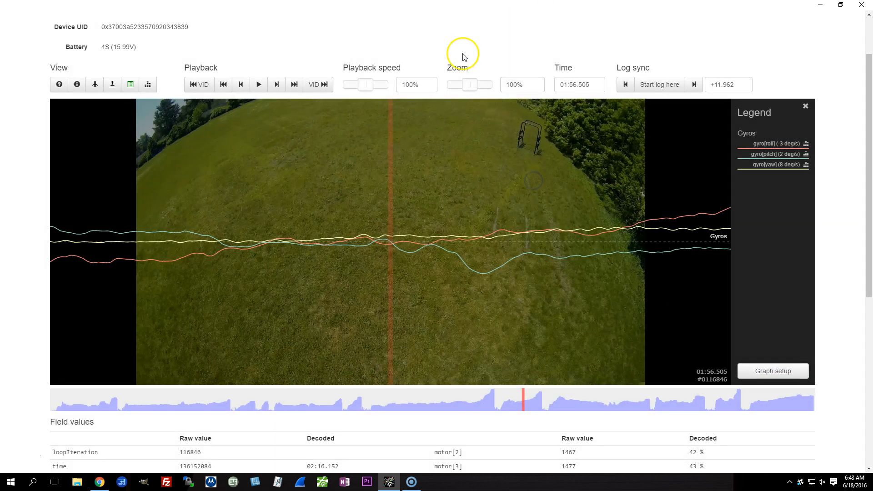
Set the graph zoom to 10% and examine the gyro traces back through the flight to about 00:08.
left_click_drag(466, 84, 422, 101)
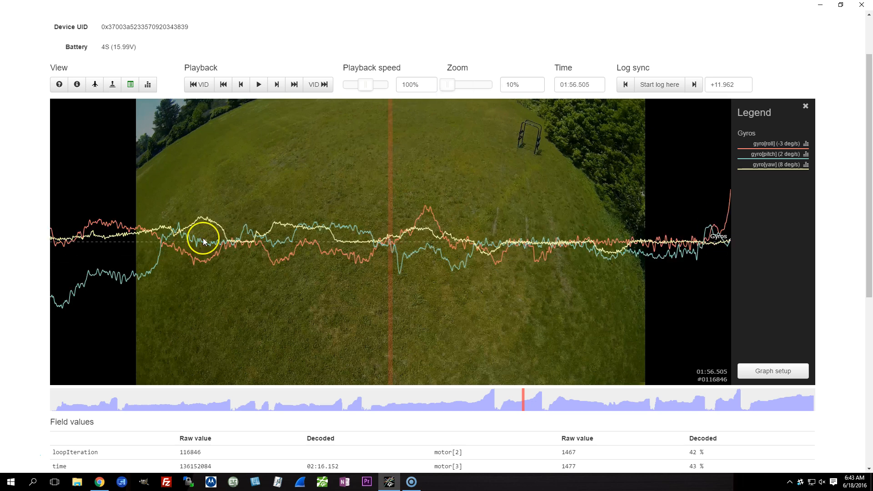
left_click_drag(372, 208, 854, 281)
left_click_drag(177, 302, 612, 265)
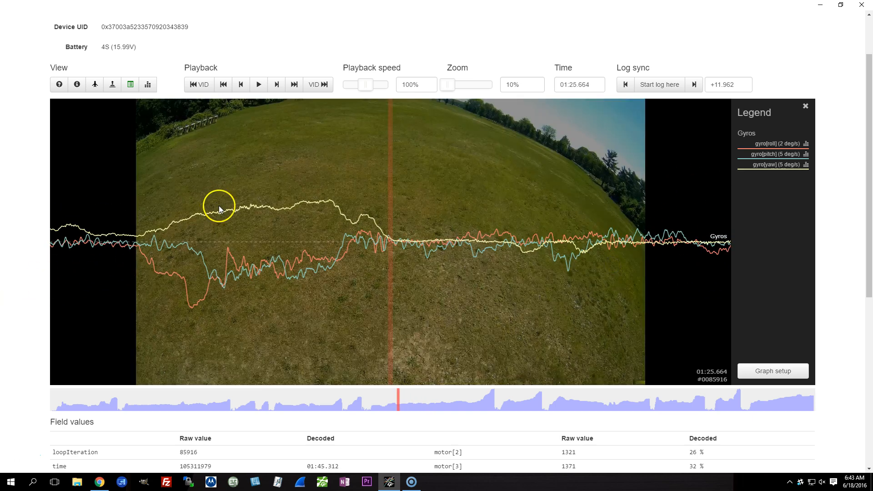
left_click_drag(326, 241, 871, 222)
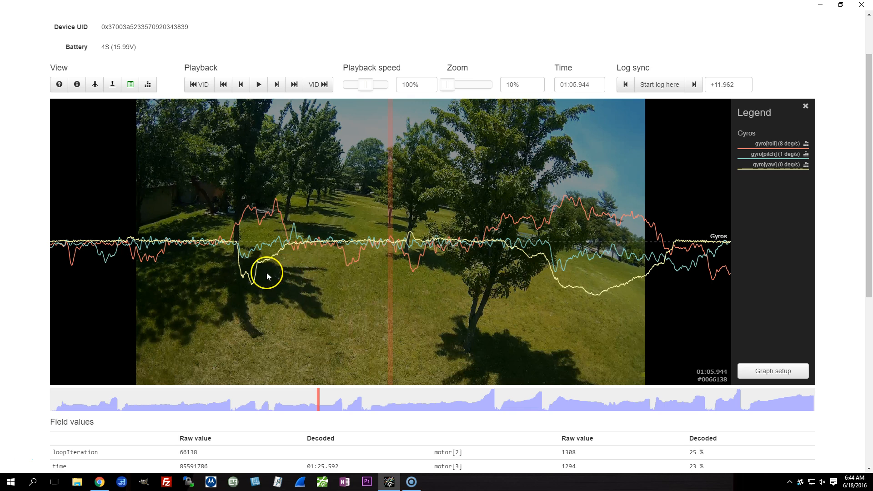
mouse_move(273, 274)
left_mouse_down()
mouse_move(496, 279)
mouse_move(809, 302)
left_mouse_up()
left_click_drag(253, 289, 349, 292)
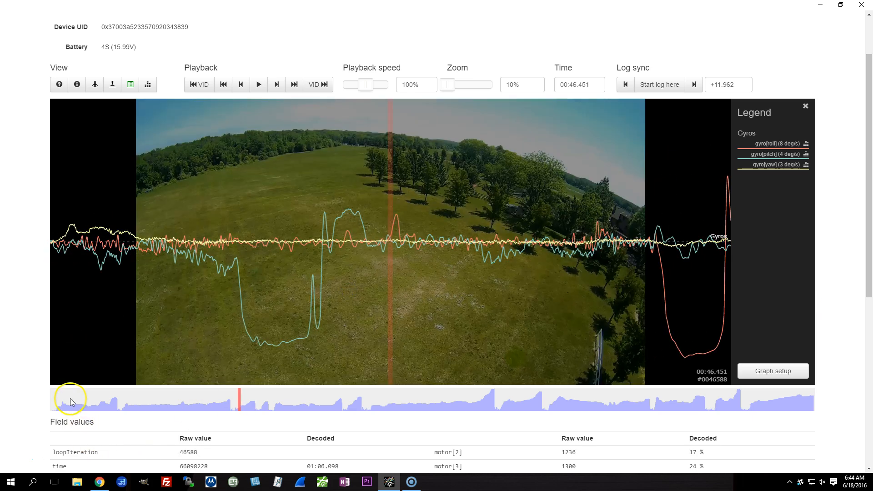
left_click(70, 402)
mouse_move(363, 315)
left_mouse_down()
mouse_move(446, 324)
mouse_move(209, 316)
mouse_move(364, 319)
mouse_move(245, 319)
left_mouse_up()
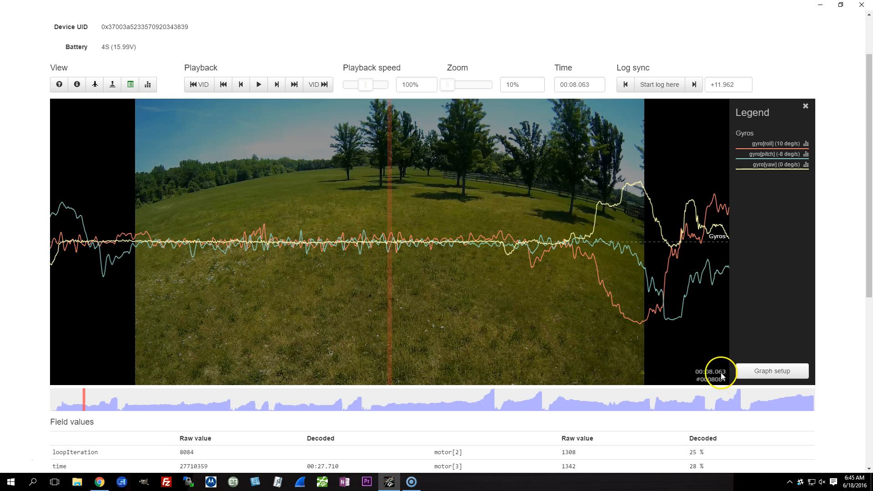
Replace the Gyros graph with the predefined Gyro + PID roll graph and save the configuration.
left_click(772, 372)
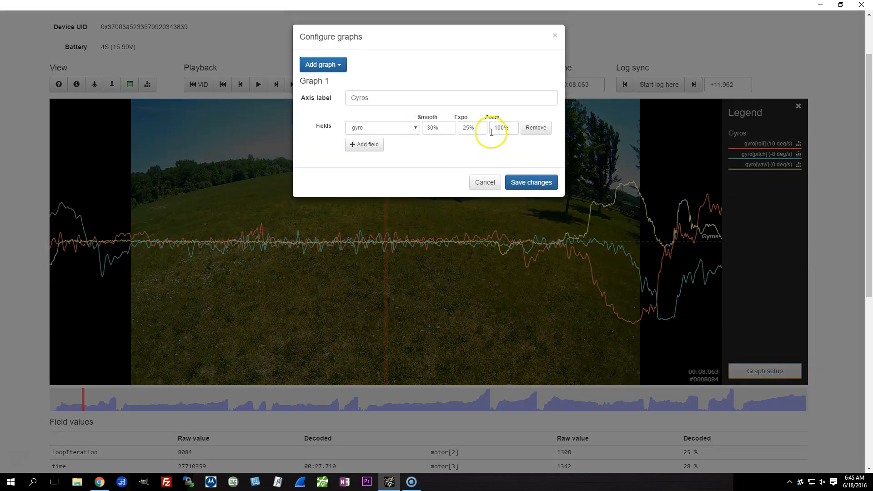
left_click(534, 128)
left_click(329, 67)
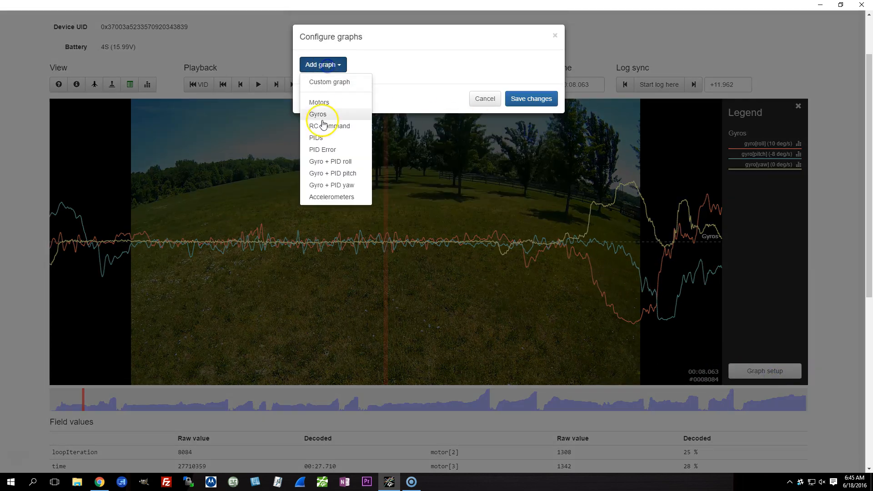
left_click(312, 165)
left_click(527, 237)
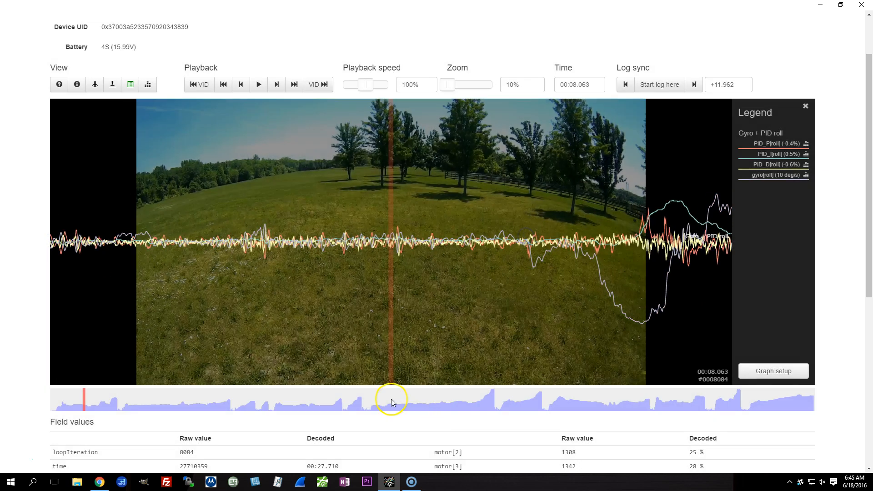
Set the graph zoom to 100% and review the roll traces from the start of the log to about 00:17, ending at 00:16.152.
left_click(457, 86)
left_click_drag(458, 89, 470, 88)
left_click_drag(152, 351, 542, 314)
left_click(58, 400)
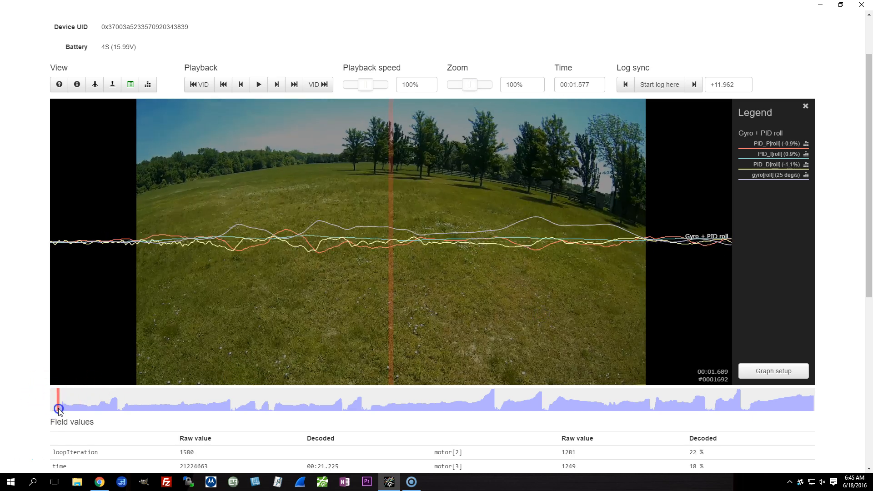
left_click(259, 85)
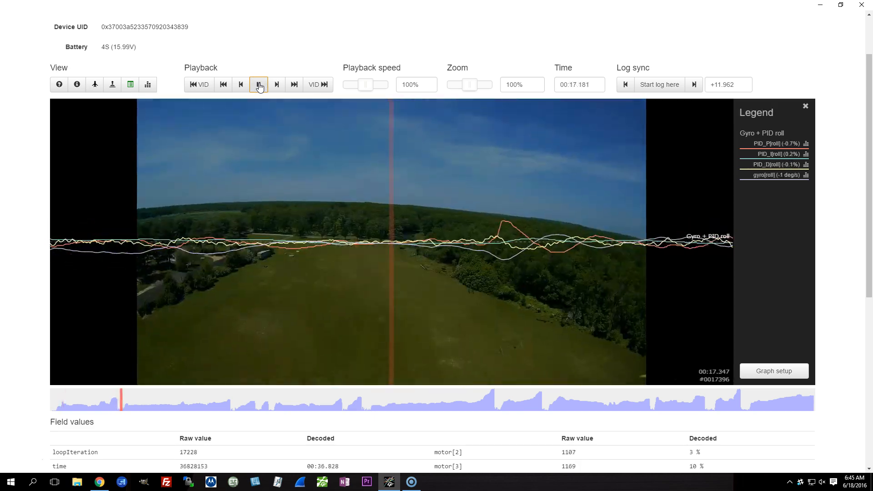
left_click(259, 85)
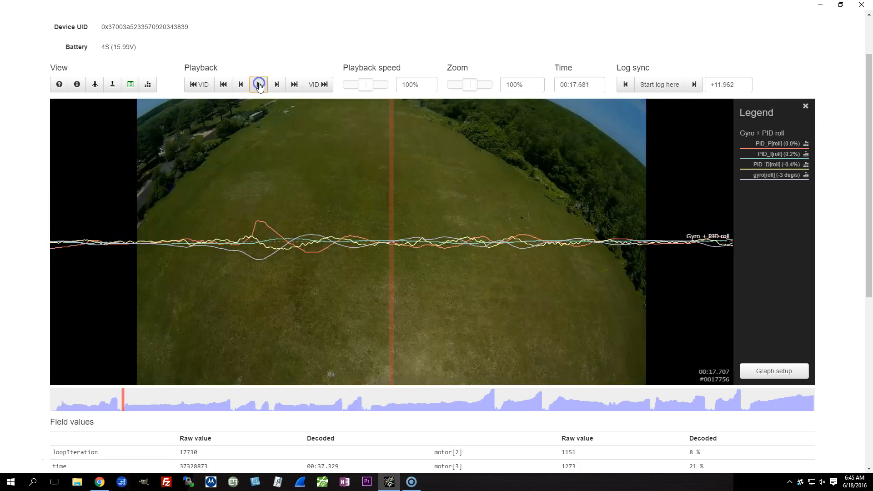
mouse_move(206, 350)
left_mouse_down()
mouse_move(570, 340)
mouse_move(705, 297)
left_mouse_up()
Remove all fields of the Gyro + PID roll graph, add the predefined Gyro + PID pitch graph, and save the configuration.
left_click(767, 371)
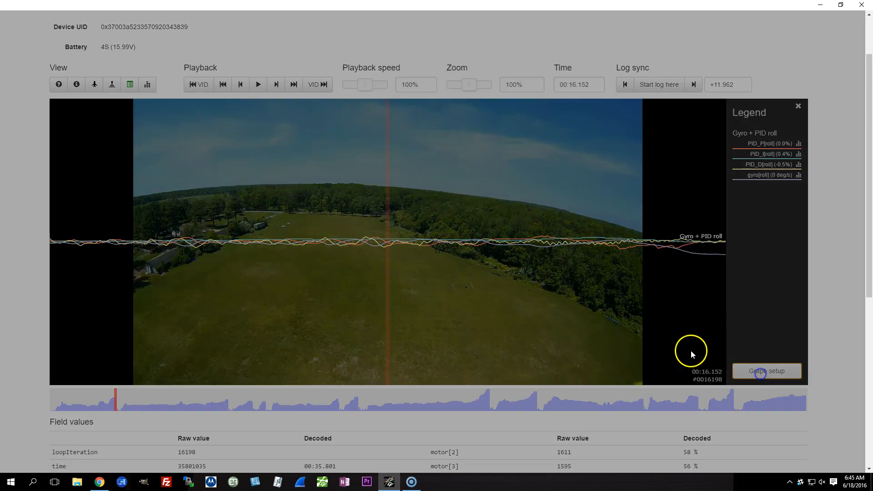
left_click(534, 128)
left_click(535, 128)
left_click(534, 128)
left_click(535, 128)
left_click(323, 64)
left_click(327, 172)
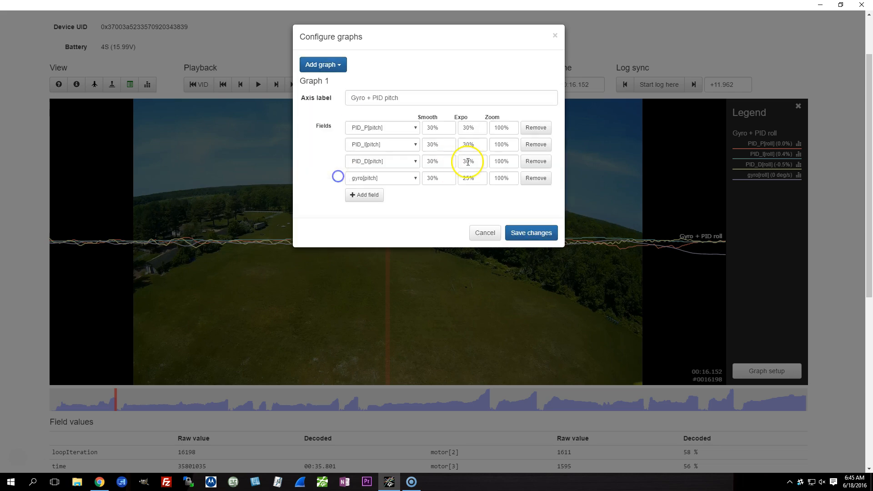
left_click(531, 232)
Add a custom graph with rcCommand[pitch] and gyro[pitch], remove gyro[pitch] from the Gyro + PID pitch graph, and save the configuration.
left_click(768, 371)
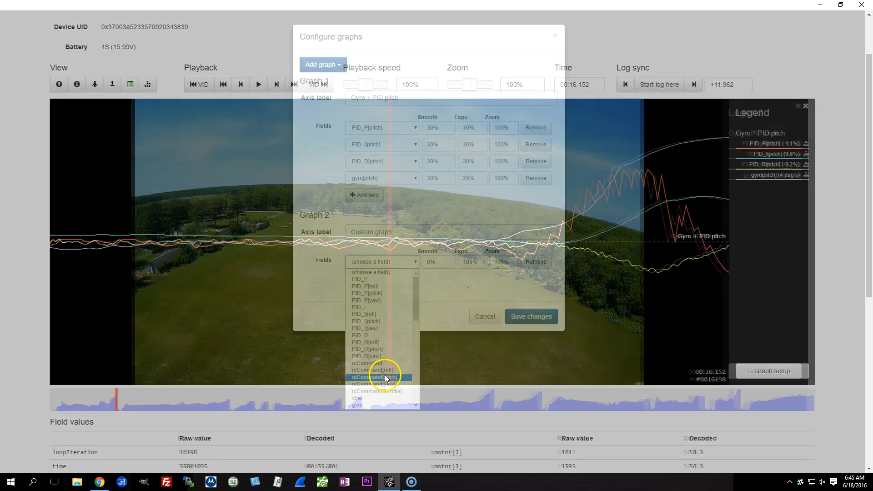
left_click(385, 374)
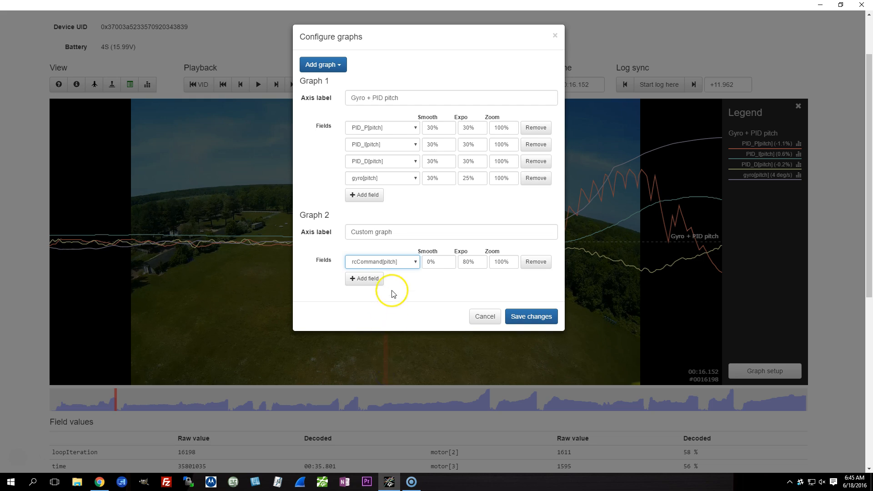
left_click(365, 279)
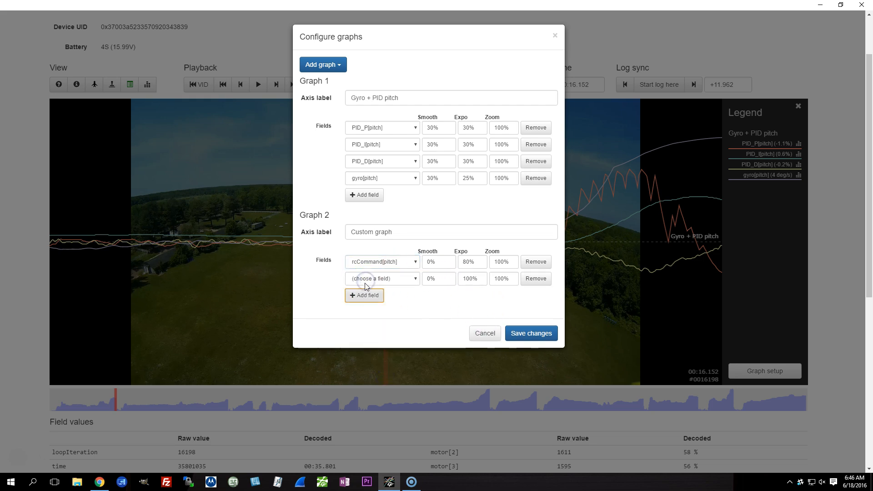
left_click(366, 282)
scroll(387, 390, "down", 3)
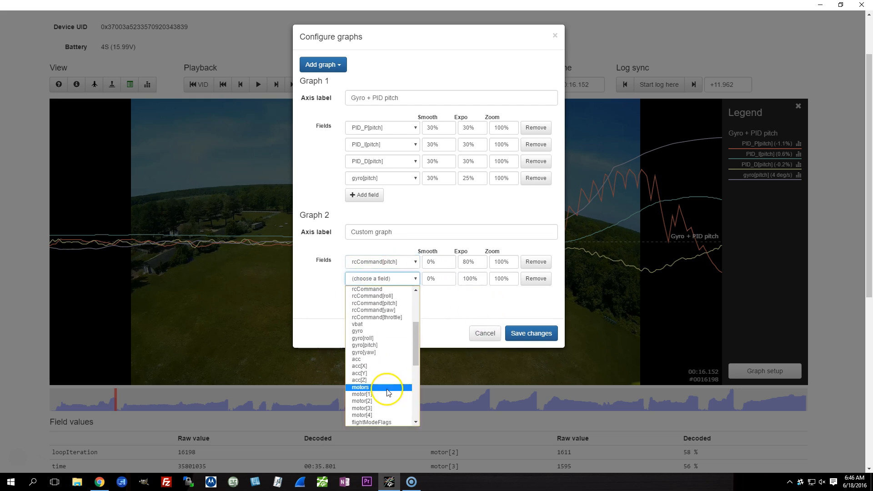
left_click(378, 346)
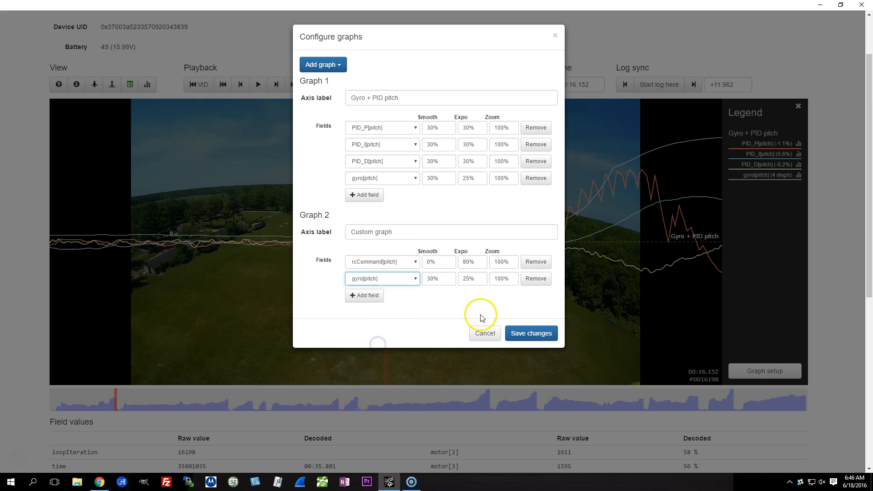
left_click(529, 177)
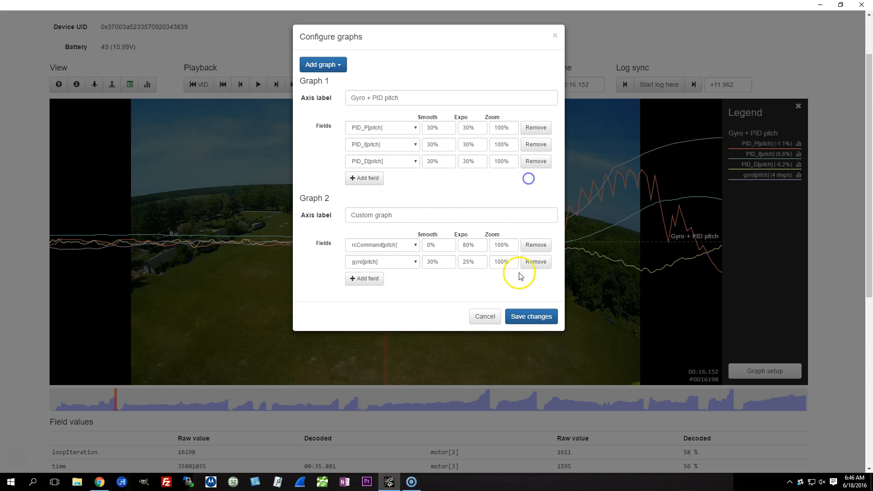
left_click(512, 316)
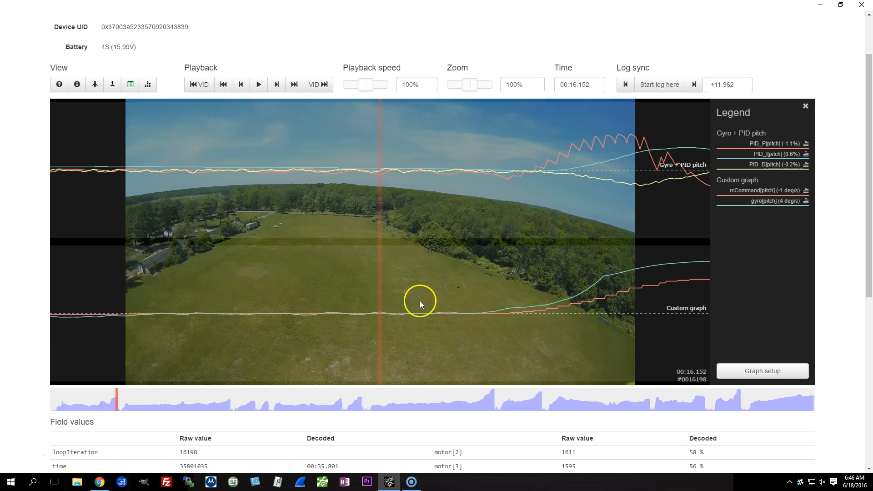
Examine how the gyro[pitch] and PID traces follow the rising rcCommand[pitch] from 00:16.152 to about 00:16.685.
left_click_drag(599, 221, 506, 229)
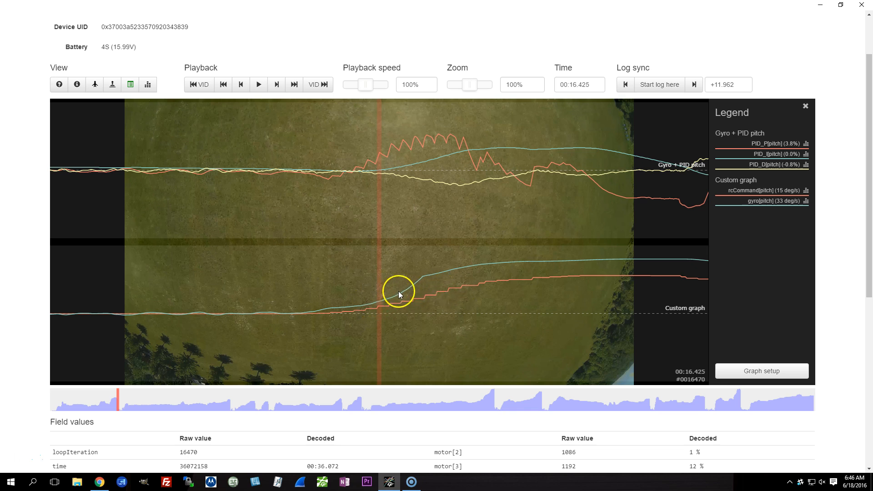
scroll(532, 268, "down", 4)
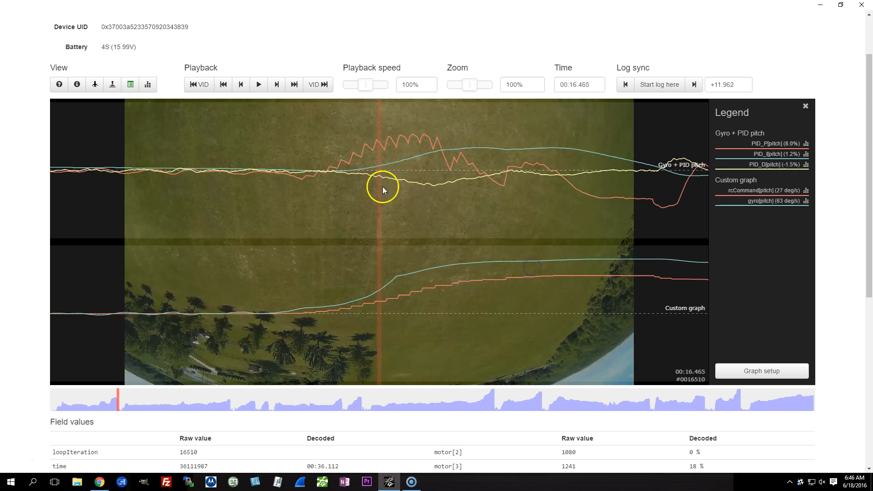
scroll(384, 185, "up", 10)
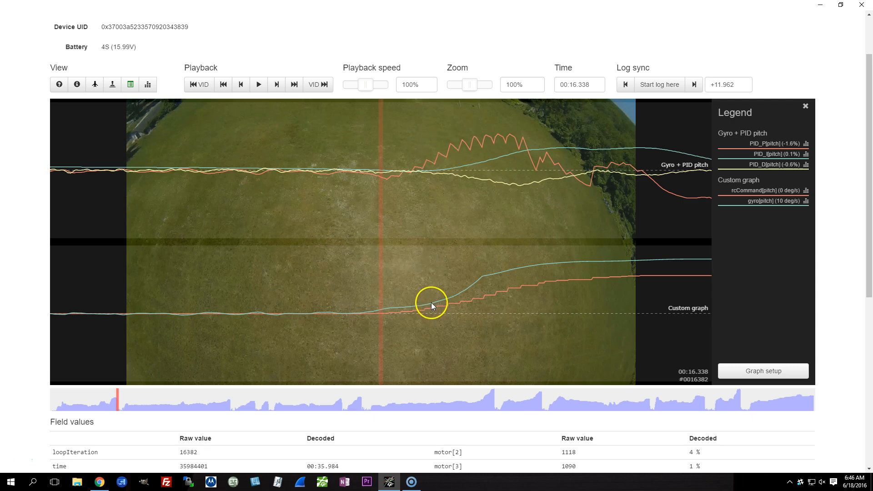
left_click_drag(421, 239, 302, 240)
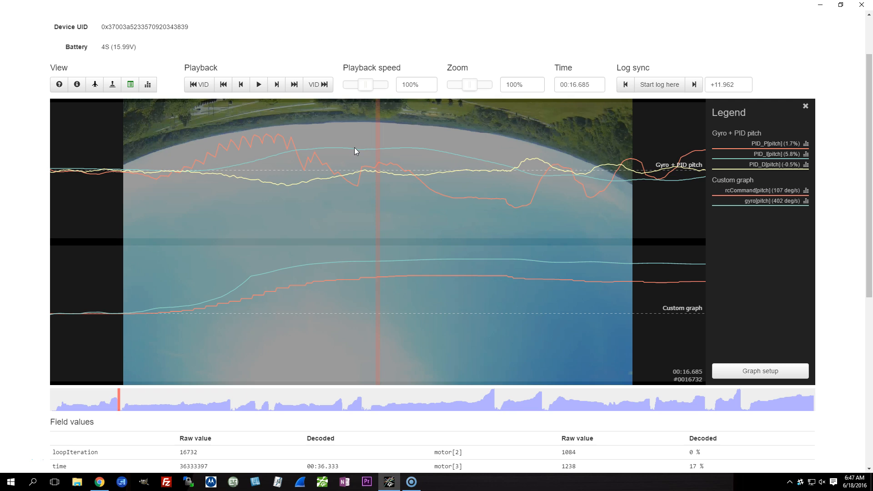
left_click(319, 162)
Compare gyro[pitch] and the pitch PID traces with rcCommand[pitch] as the stick returns to center, between 00:17.299 and 00:17.590.
left_click_drag(627, 230, 415, 228)
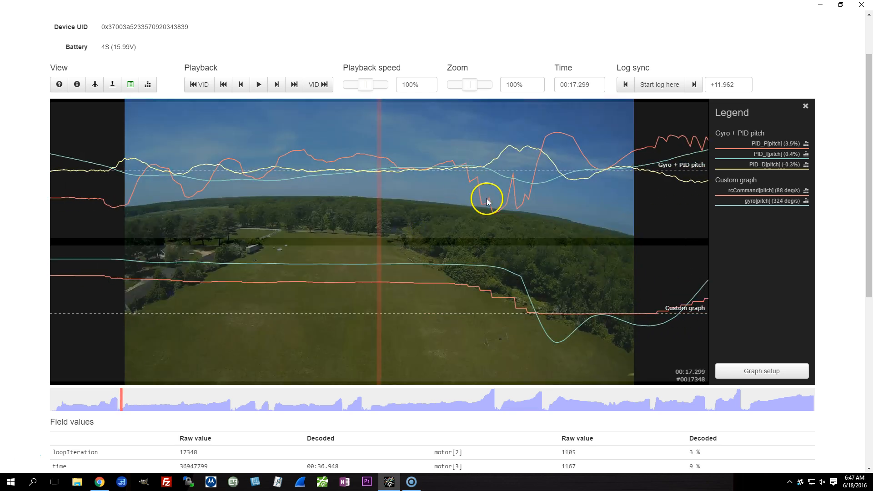
left_click_drag(571, 230, 492, 235)
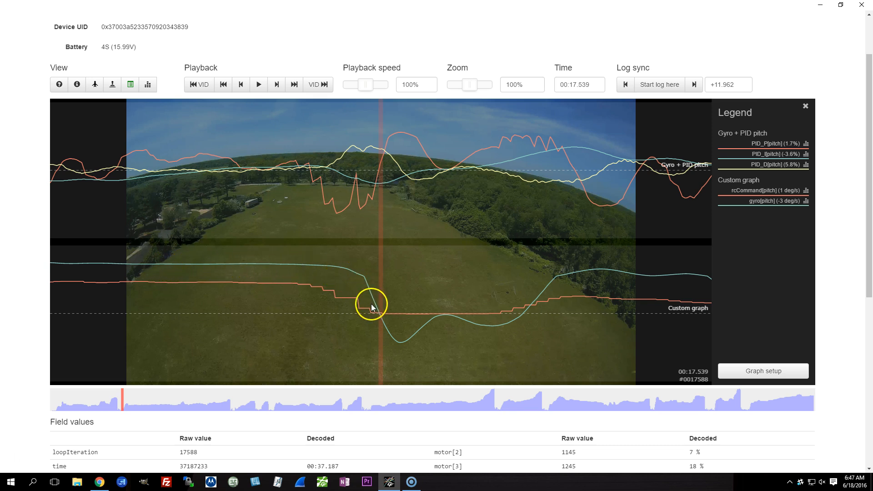
mouse_move(380, 315)
left_mouse_down()
mouse_move(370, 322)
mouse_move(367, 313)
left_mouse_up()
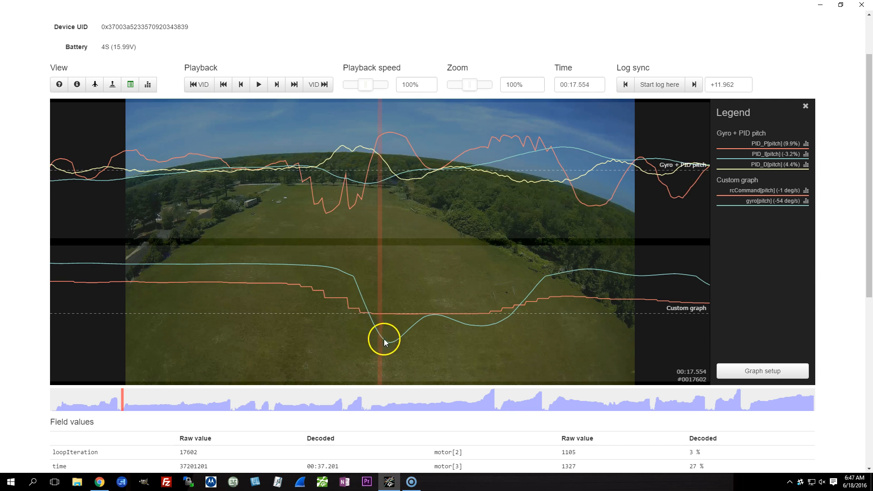
mouse_move(398, 339)
left_mouse_down()
mouse_move(410, 339)
mouse_move(397, 339)
left_mouse_up()
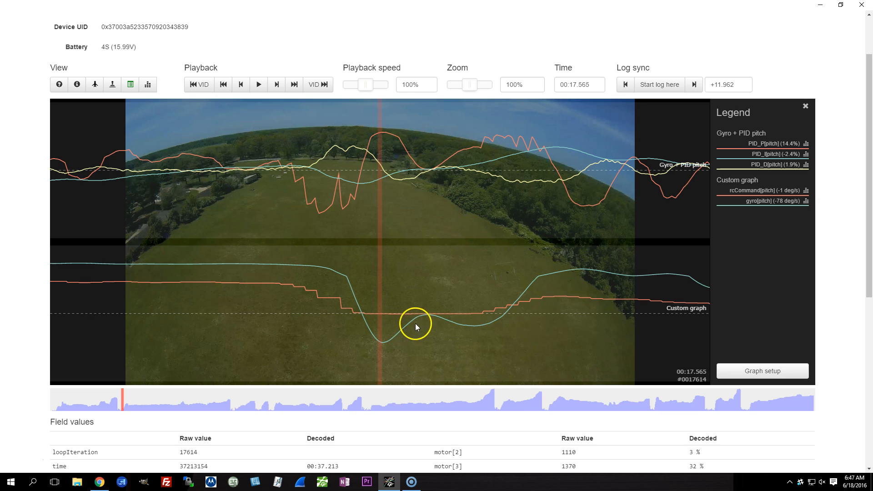
mouse_move(485, 326)
left_mouse_down()
mouse_move(493, 327)
mouse_move(477, 327)
left_mouse_up()
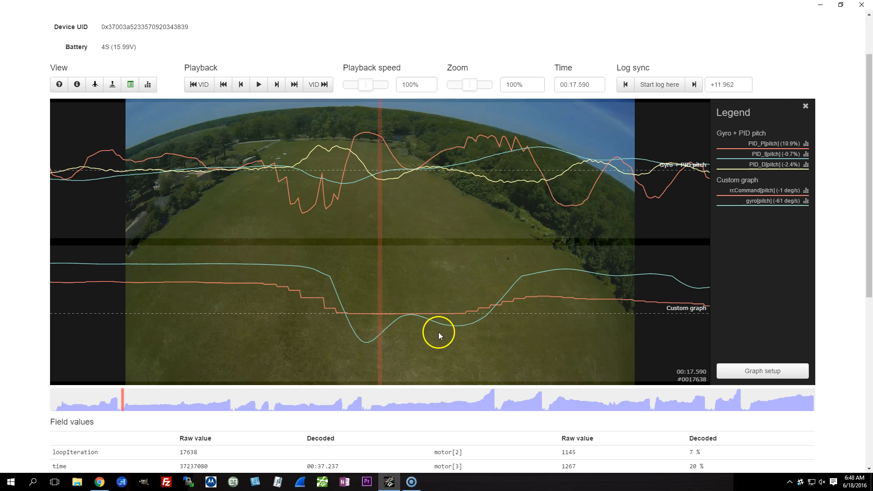
left_click_drag(340, 341, 359, 341)
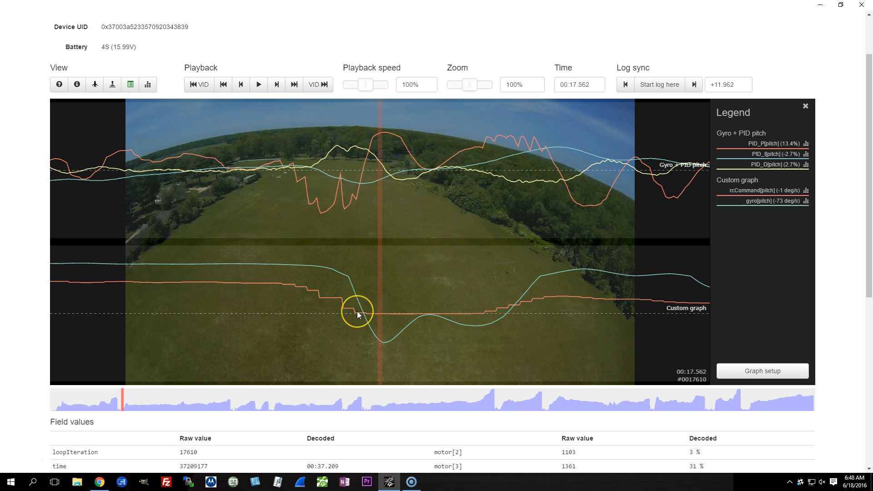
left_click_drag(386, 285, 393, 286)
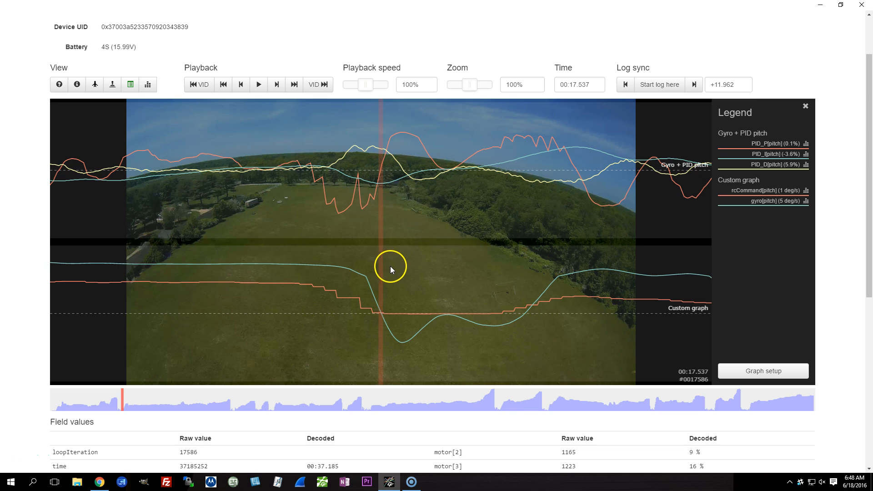
left_click(350, 235)
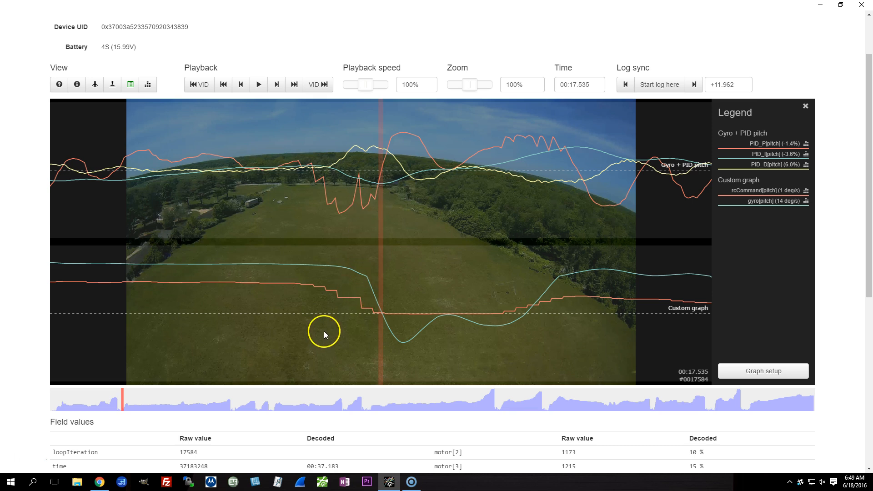
Go back to about 00:15.2, check the pitch traces near 00:47, and move on to 00:50.564 in the log.
left_click_drag(250, 320, 730, 327)
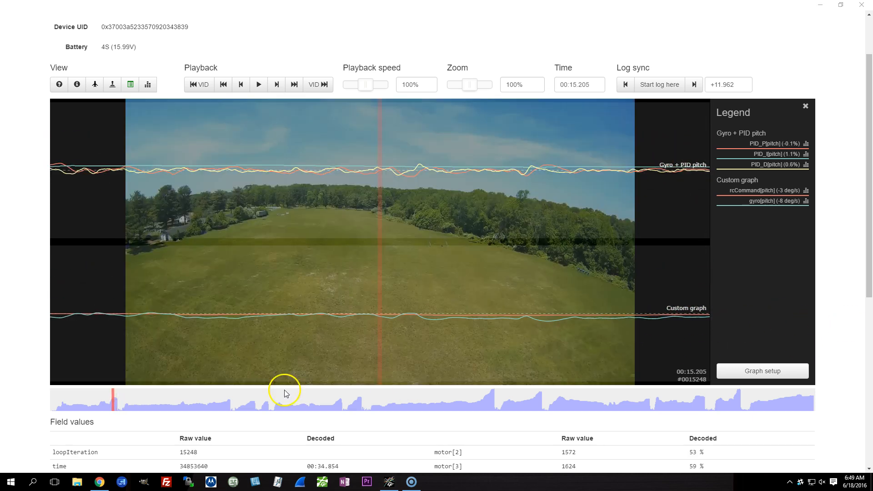
left_click_drag(121, 409, 240, 405)
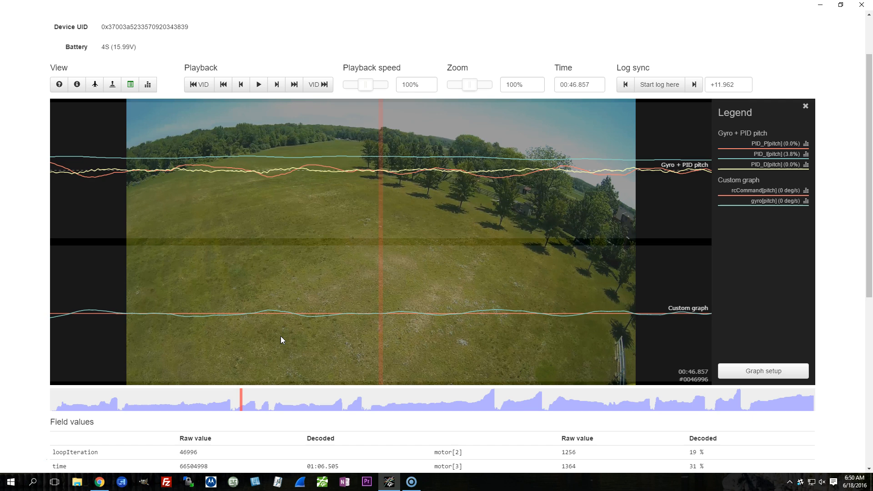
left_click_drag(280, 336, 241, 331)
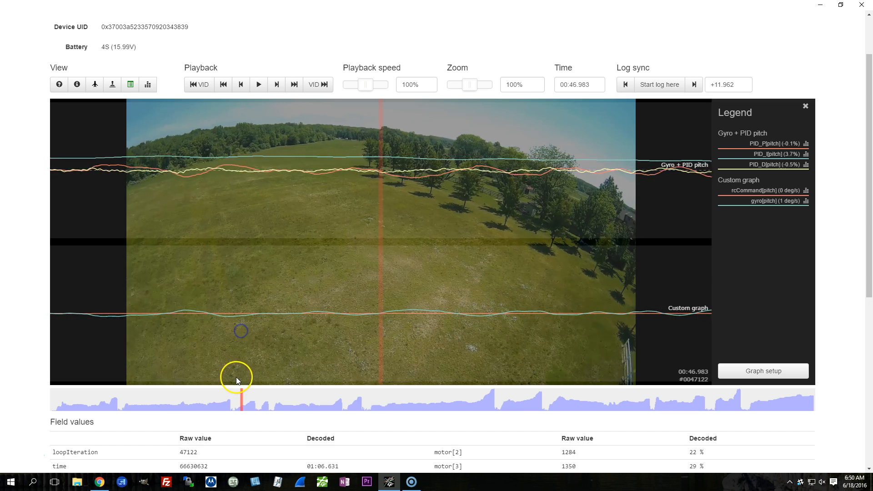
left_click(251, 407)
left_click_drag(251, 407, 257, 410)
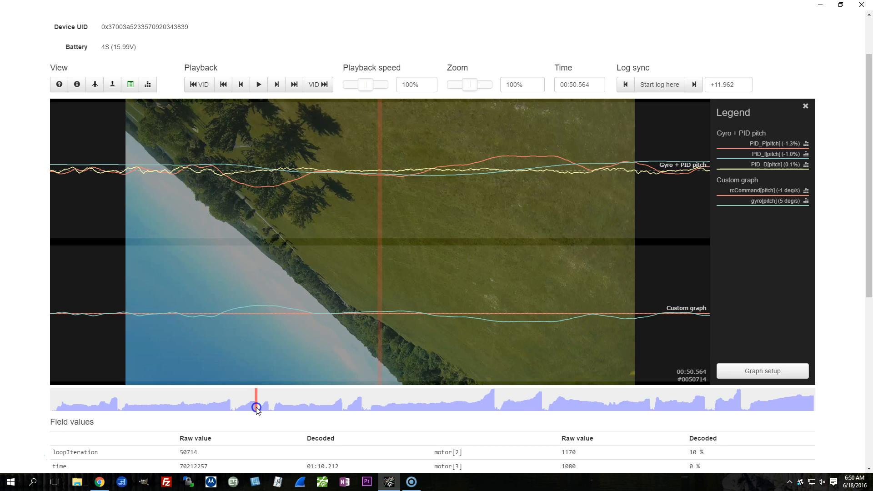
Remove the rcCommand[pitch] and gyro[pitch] fields of the custom graph and save the graph configuration.
left_click(768, 369)
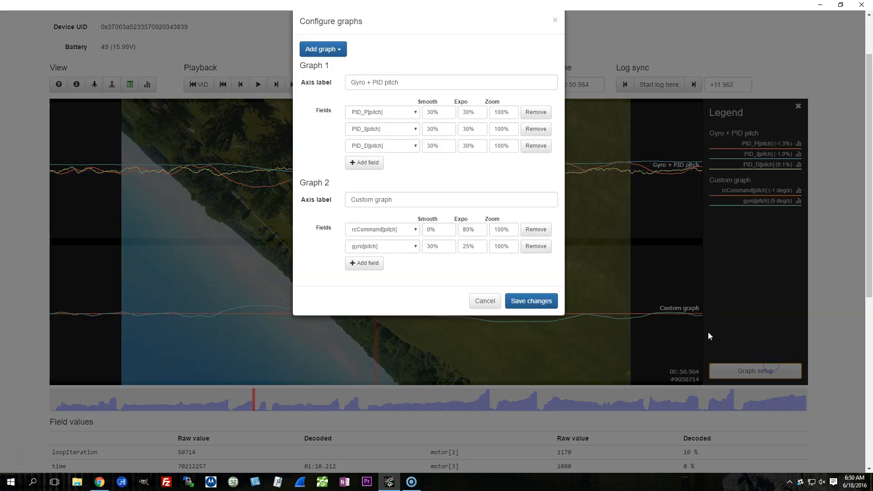
left_click(536, 245)
left_click(535, 245)
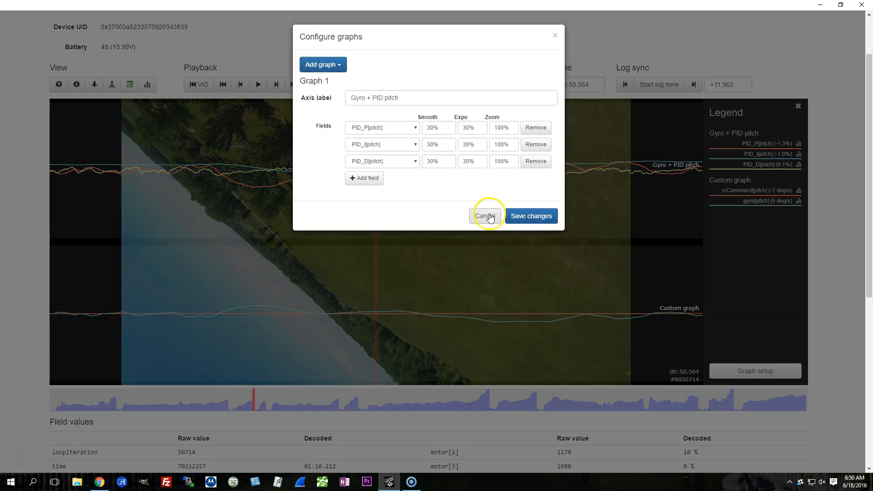
left_click(522, 221)
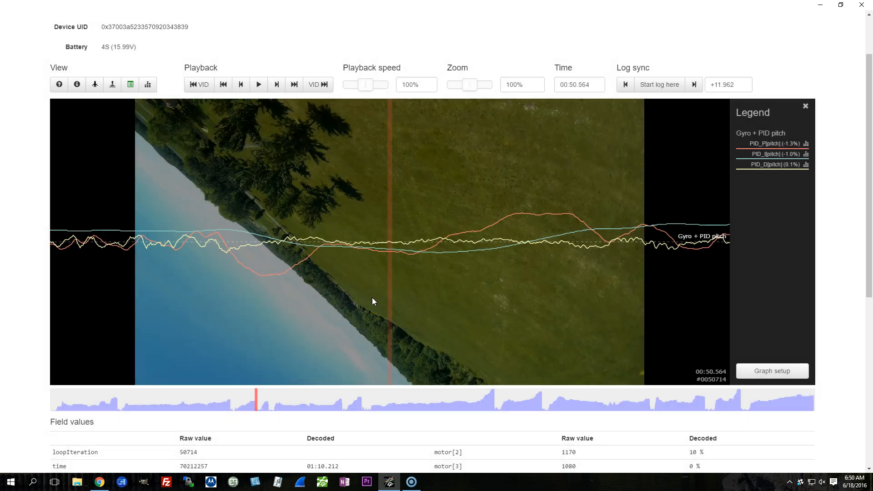
Examine the pitch P, I and D traces back to about 00:47 and forward to 00:53.504.
left_click_drag(285, 329, 381, 331)
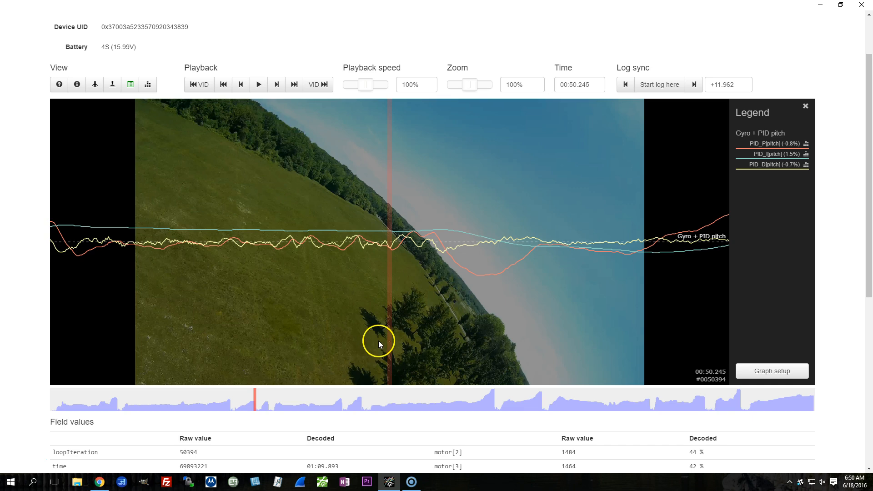
mouse_move(368, 334)
left_mouse_down()
mouse_move(493, 310)
mouse_move(856, 310)
left_mouse_up()
left_click_drag(134, 302, 814, 287)
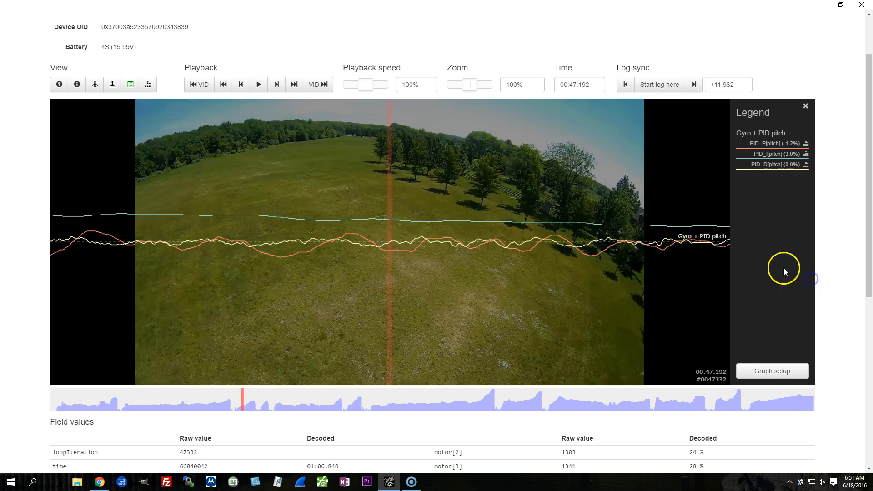
left_click_drag(246, 404, 261, 404)
mouse_move(273, 318)
left_mouse_down()
mouse_move(561, 324)
mouse_move(872, 312)
left_mouse_up()
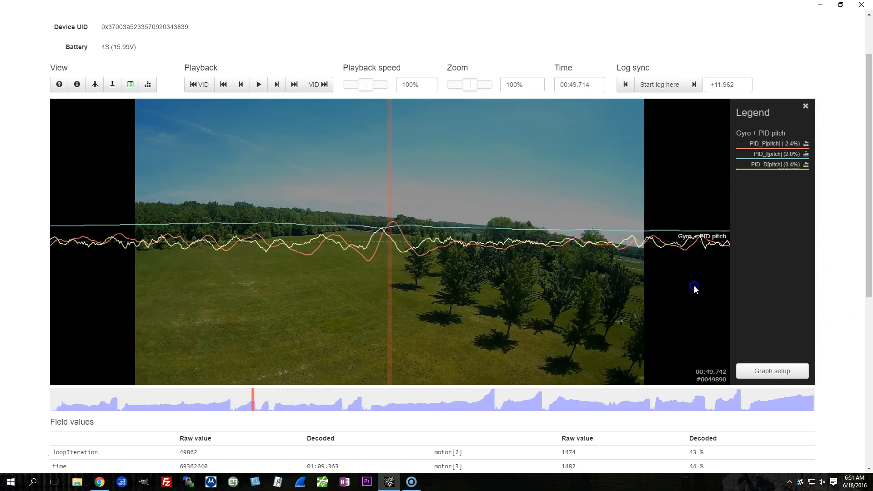
left_click_drag(592, 306, 451, 317)
left_click_drag(238, 317, 40, 315)
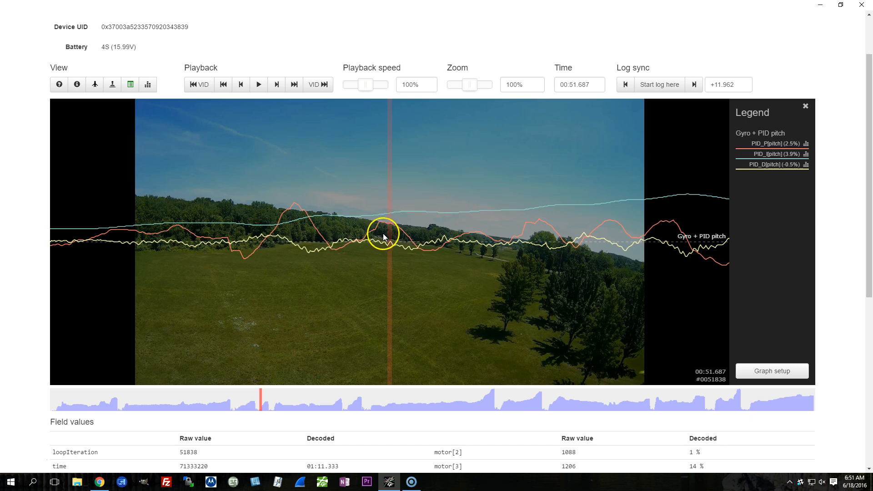
left_click_drag(559, 256, 334, 289)
left_click_drag(91, 316, 20, 319)
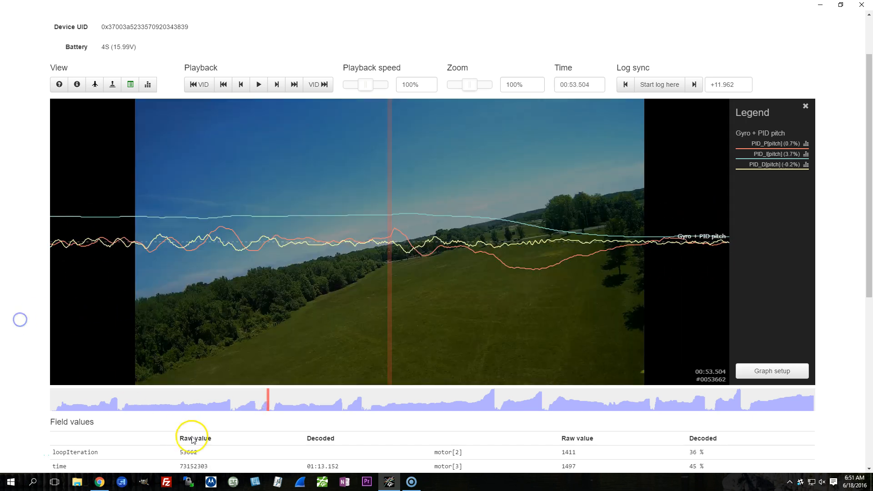
Jump ahead to 01:40.113 and on to the next throttle peak to check the pitch PID traces there.
left_click_drag(277, 403, 456, 405)
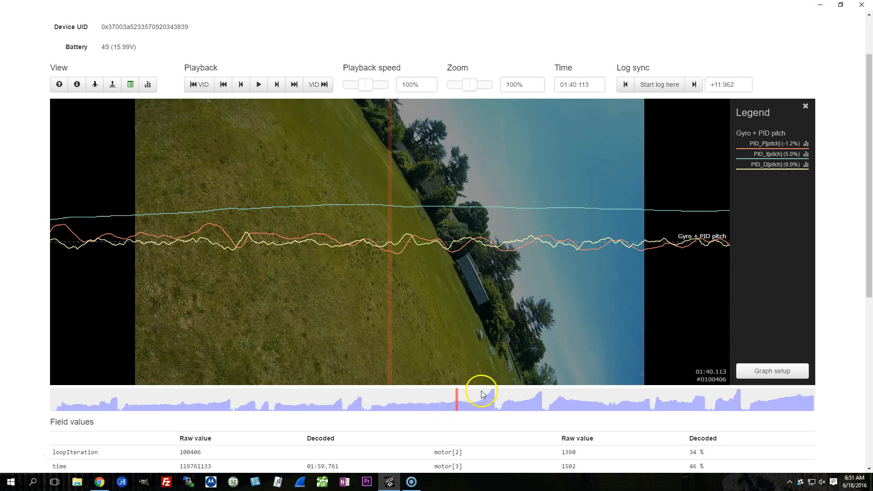
left_click_drag(482, 404, 494, 402)
left_click_drag(505, 331, 501, 331)
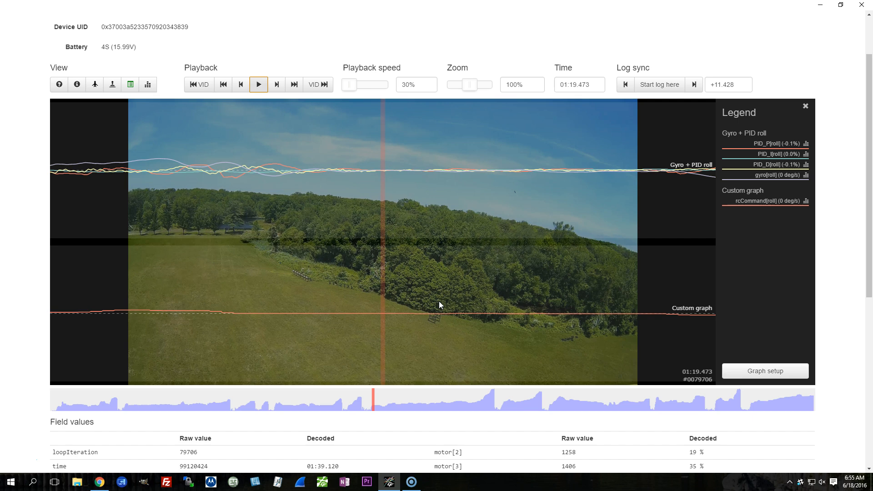
Remove the rcCommand[roll] custom graph, keeping the Gyro + PID roll graph, and save the configuration.
left_click(767, 373)
left_click(532, 262)
left_click(519, 241)
Examine the roll P, I, D and gyro traces backward through the log to 01:12.163.
left_click_drag(187, 268, 856, 247)
left_click_drag(247, 308, 442, 290)
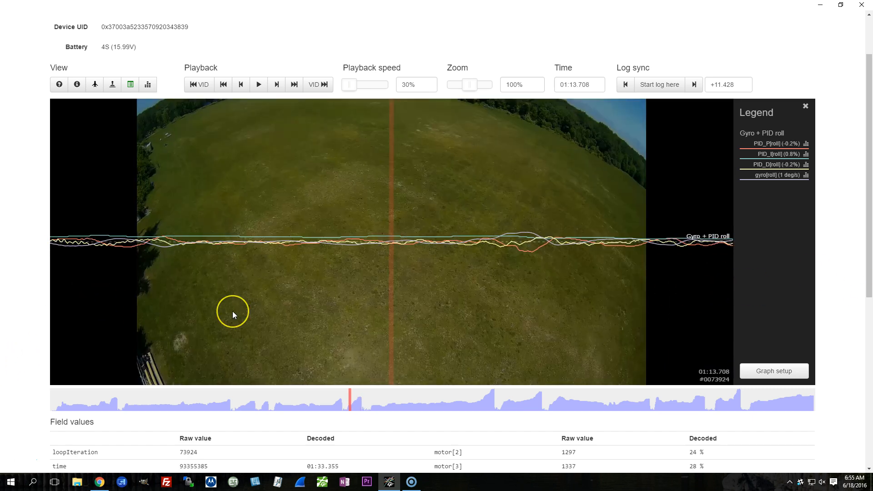
left_click_drag(233, 311, 524, 297)
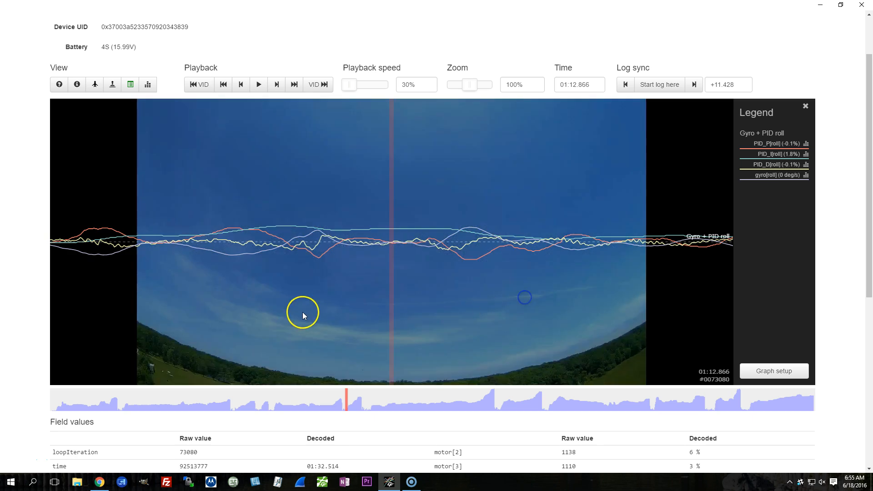
left_click_drag(398, 313, 502, 300)
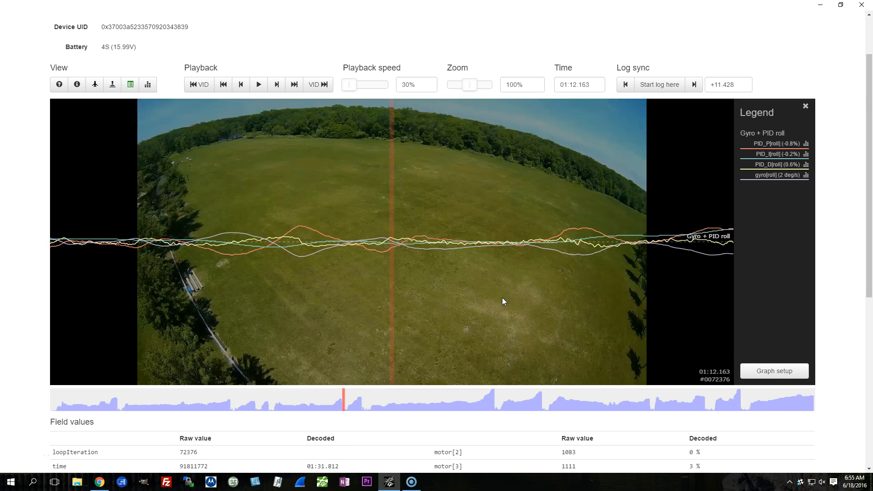
Play the log from near its start, raise the playback speed to 100%, and pause at about 00:53.951 to inspect the roll traces.
left_click(65, 404)
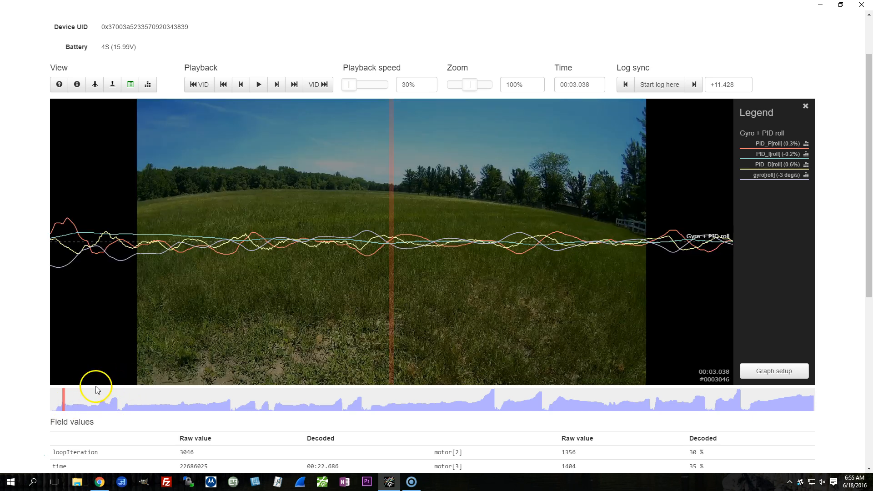
left_click(57, 409)
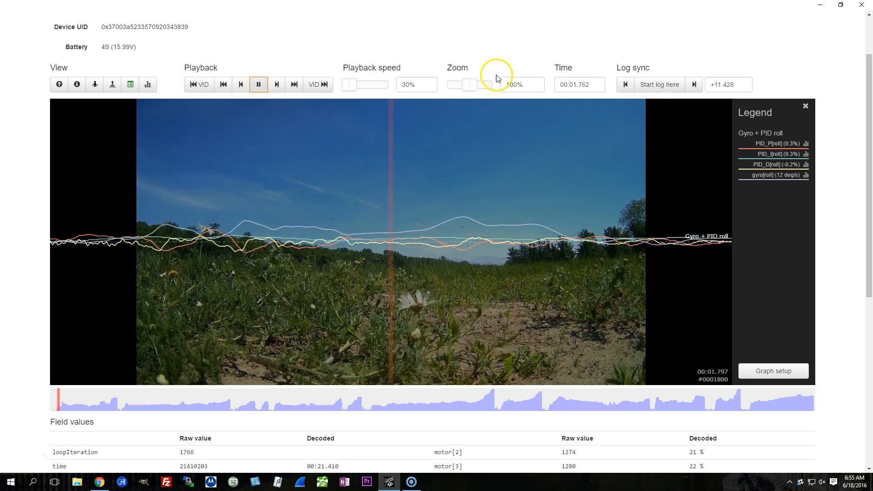
left_click_drag(349, 86, 364, 91)
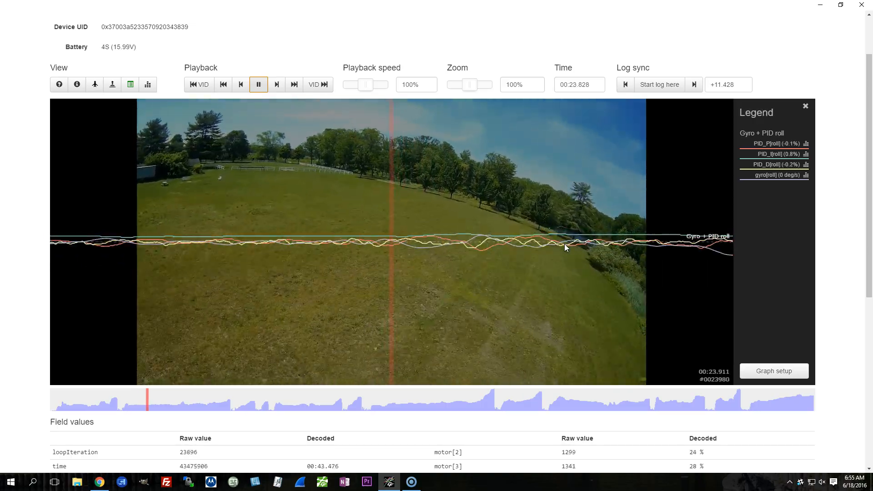
left_click(542, 257)
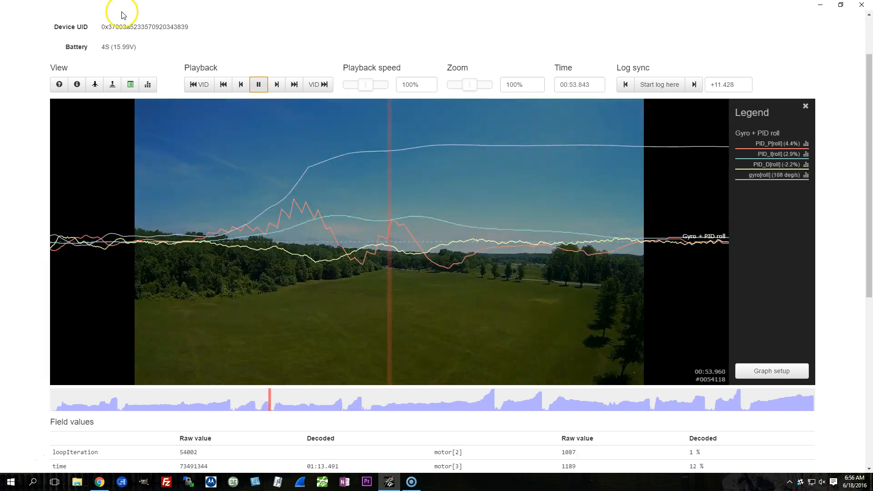
left_click(259, 90)
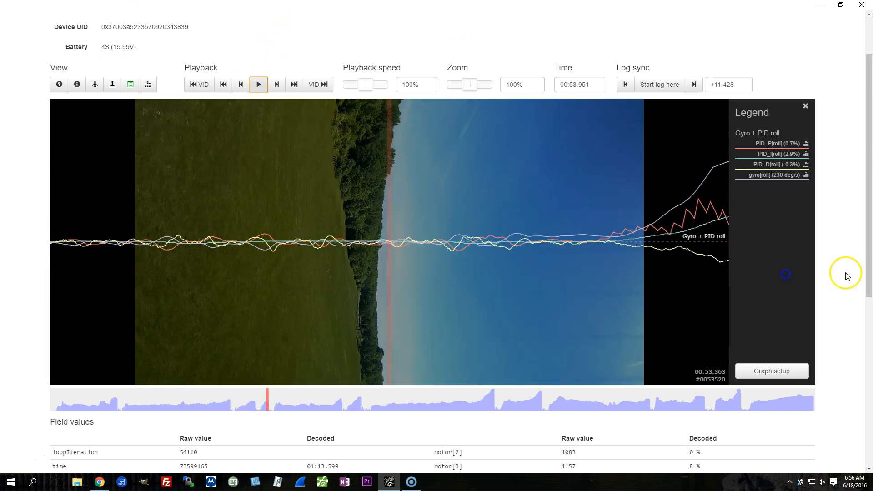